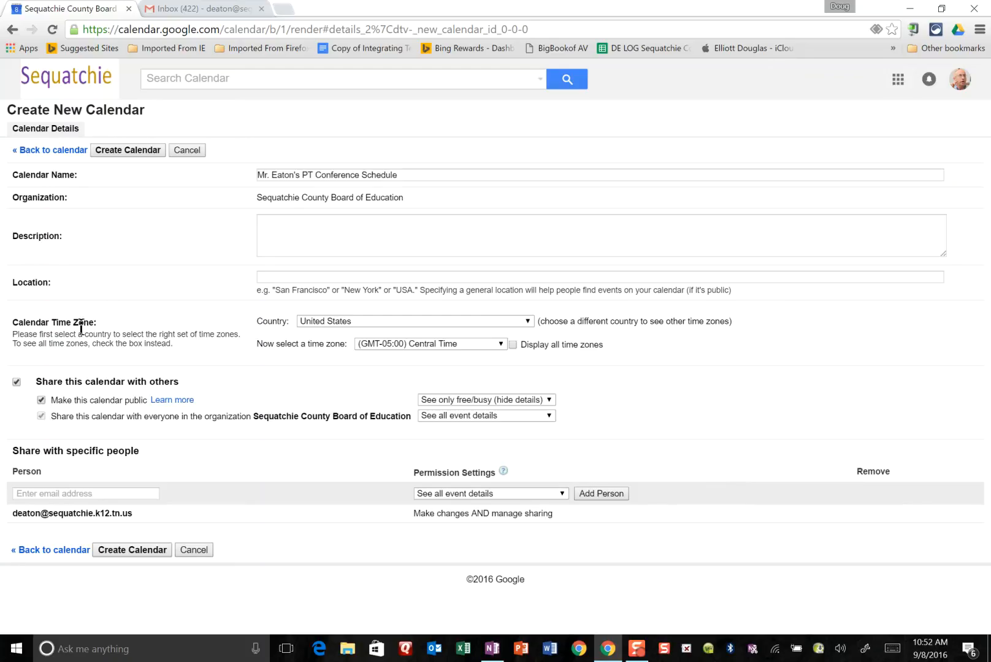
Create the PT Conference Schedule calendar with the entered details and open its notification settings
{"action": "left_click", "coordinate": [135, 151]}
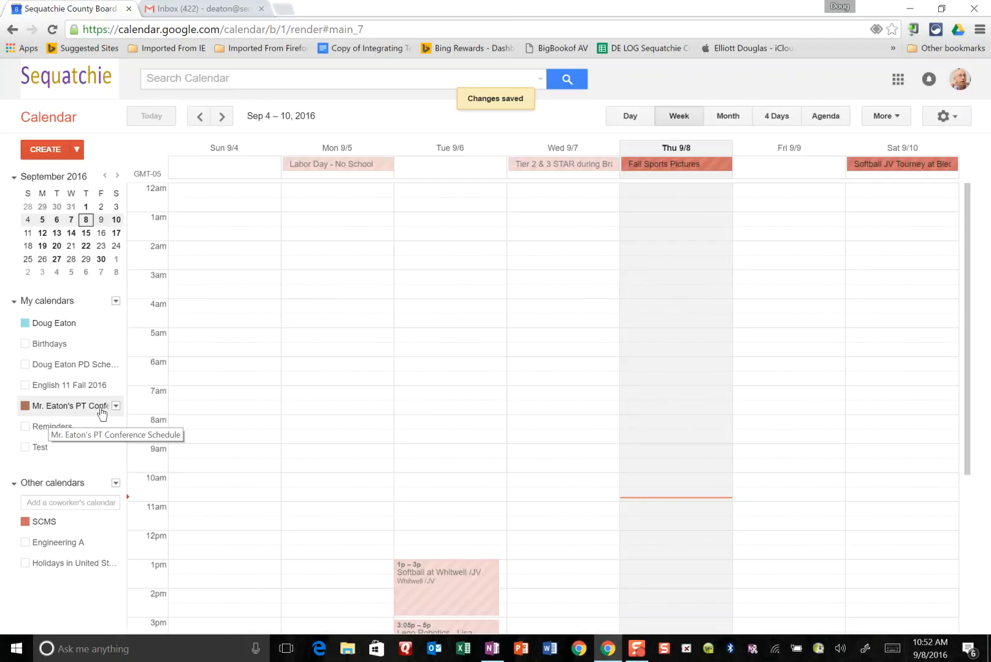
{"action": "left_click", "coordinate": [116, 407]}
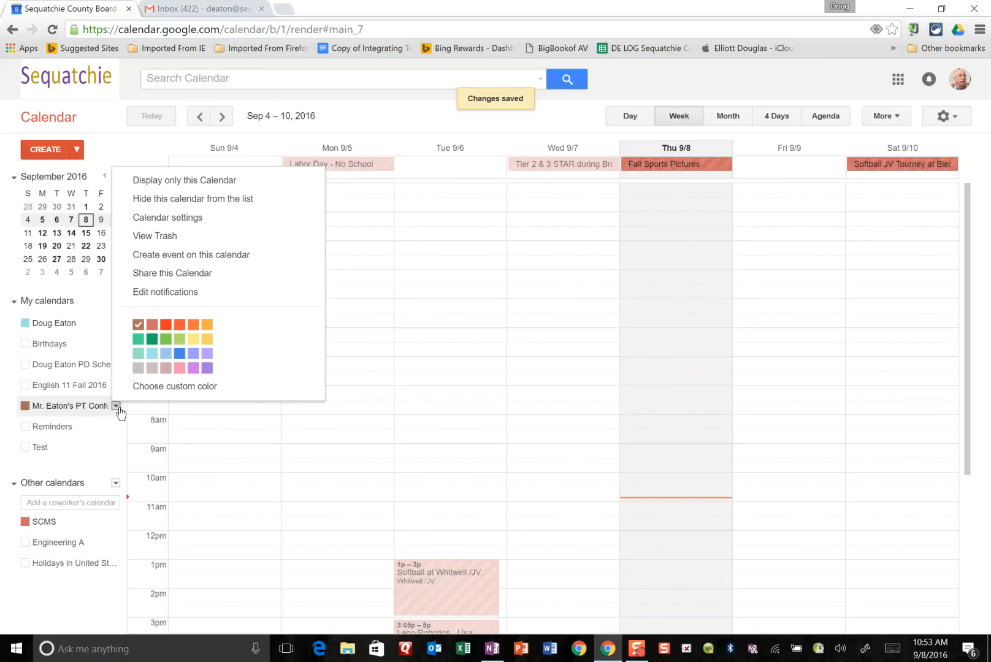
{"action": "left_click", "coordinate": [115, 408]}
{"action": "left_click", "coordinate": [116, 407]}
{"action": "left_click", "coordinate": [161, 293]}
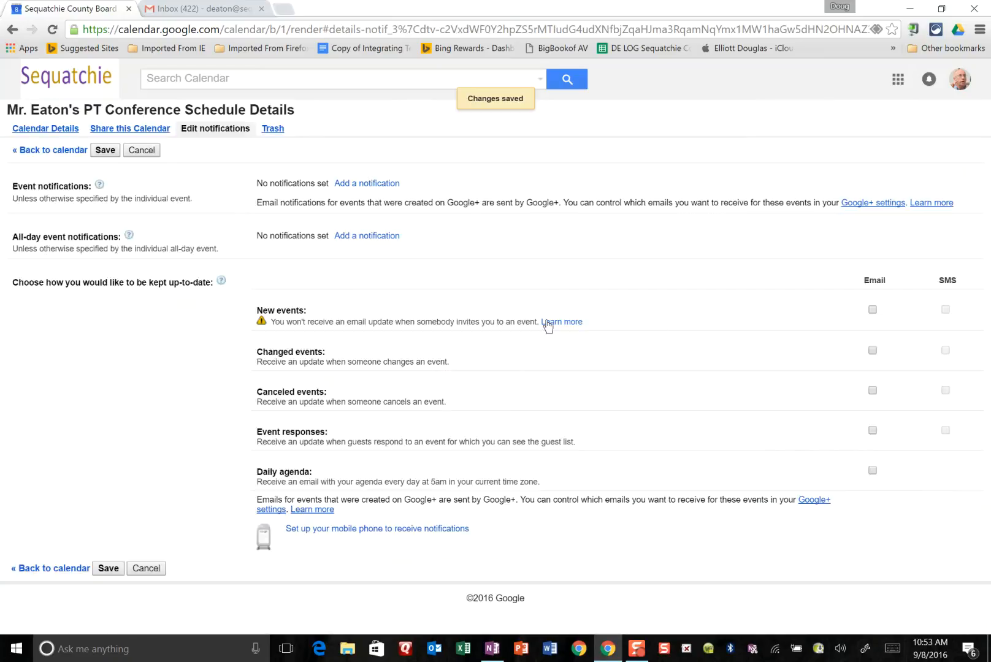
Enable email notifications for new, changed and canceled events on the calendar and save the settings
{"action": "left_click", "coordinate": [873, 310]}
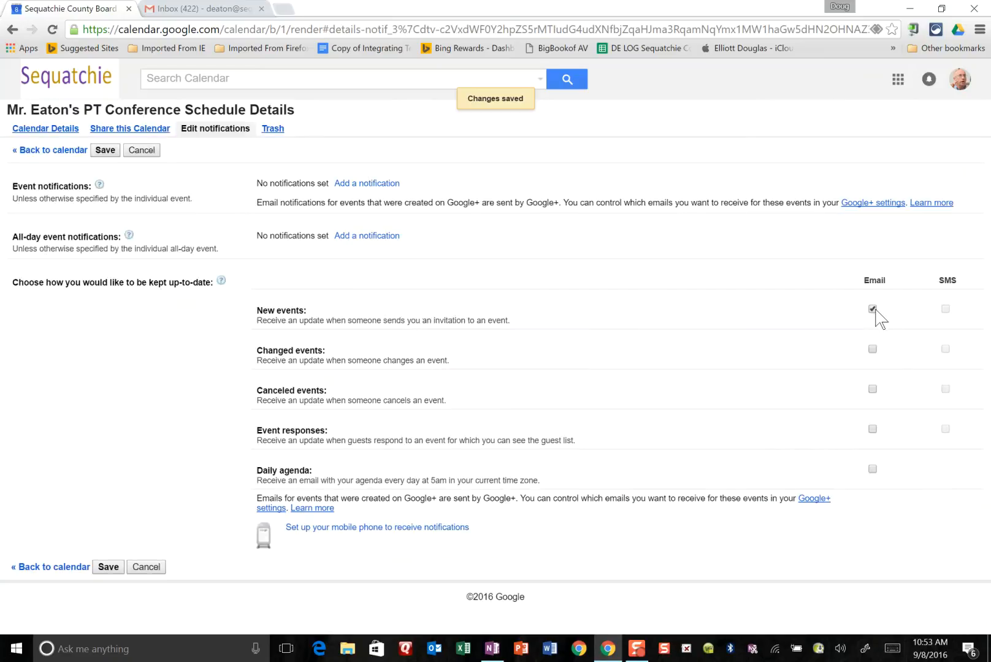
{"action": "left_click", "coordinate": [872, 349]}
{"action": "left_click", "coordinate": [873, 389]}
{"action": "left_click", "coordinate": [109, 566]}
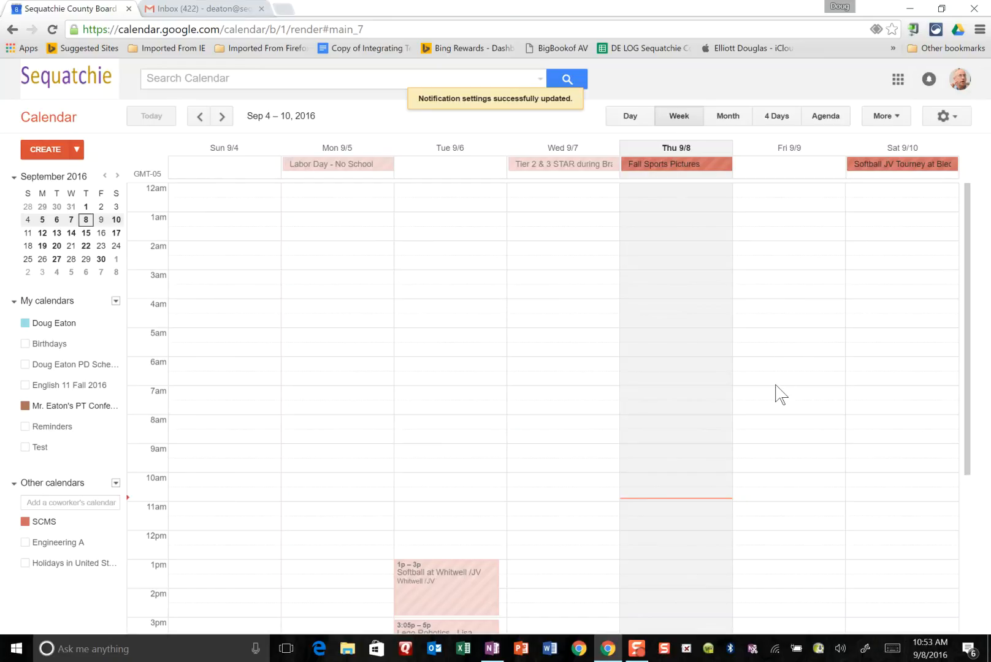
Block out Friday, September 9, 12pm–6pm as appointment slots on the PT Conference Schedule calendar
{"action": "scroll", "coordinate": [791, 466], "scroll_direction": "down", "scroll_amount": 4}
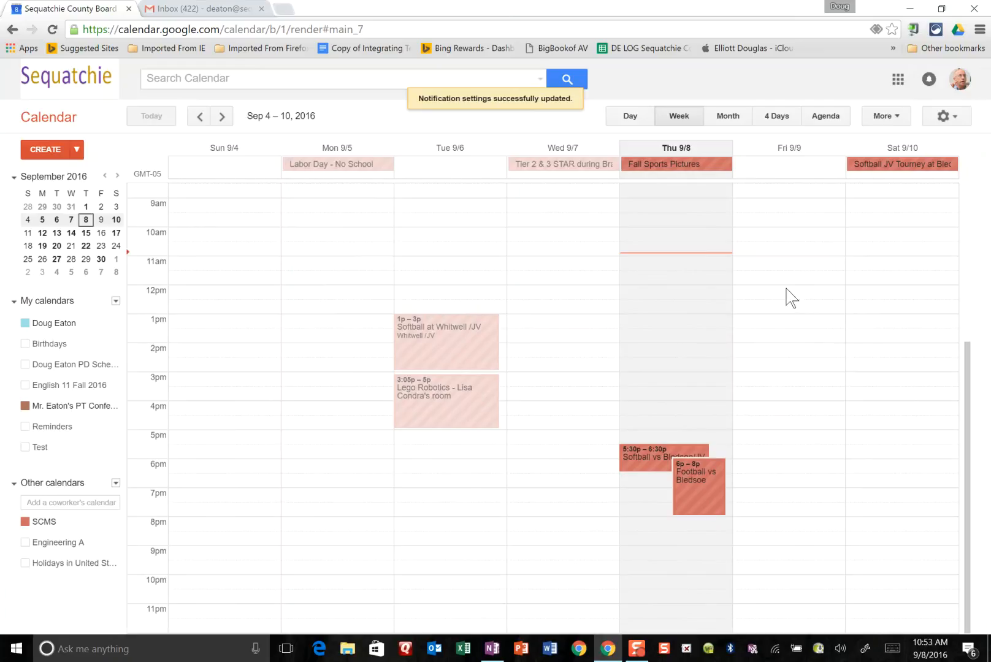
{"action": "left_click_drag", "start_coordinate": [787, 289], "coordinate": [812, 466]}
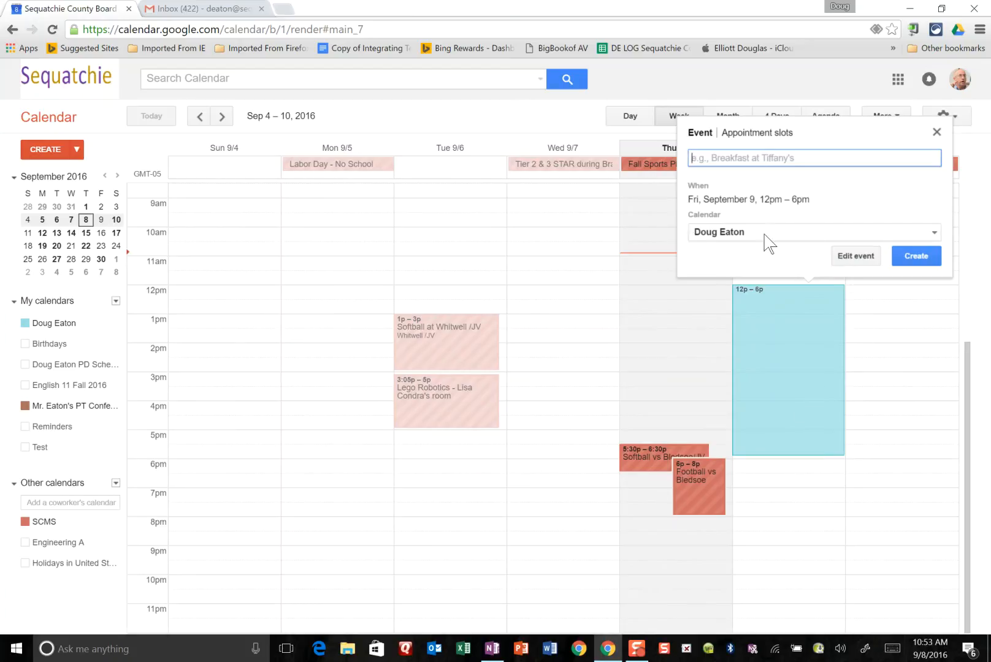
{"action": "left_click", "coordinate": [933, 232]}
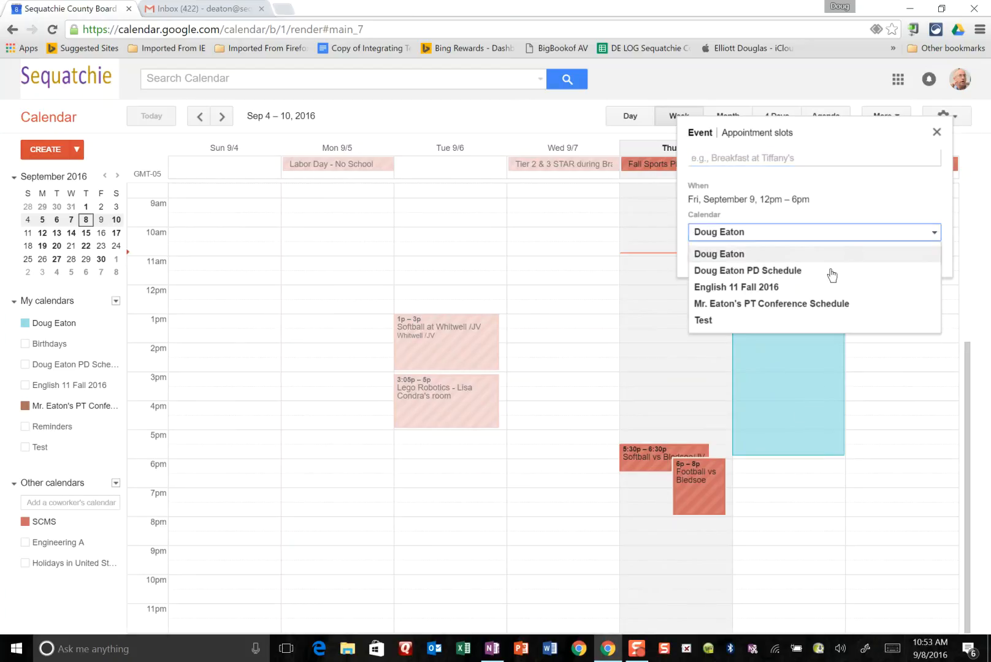
{"action": "left_click", "coordinate": [742, 308]}
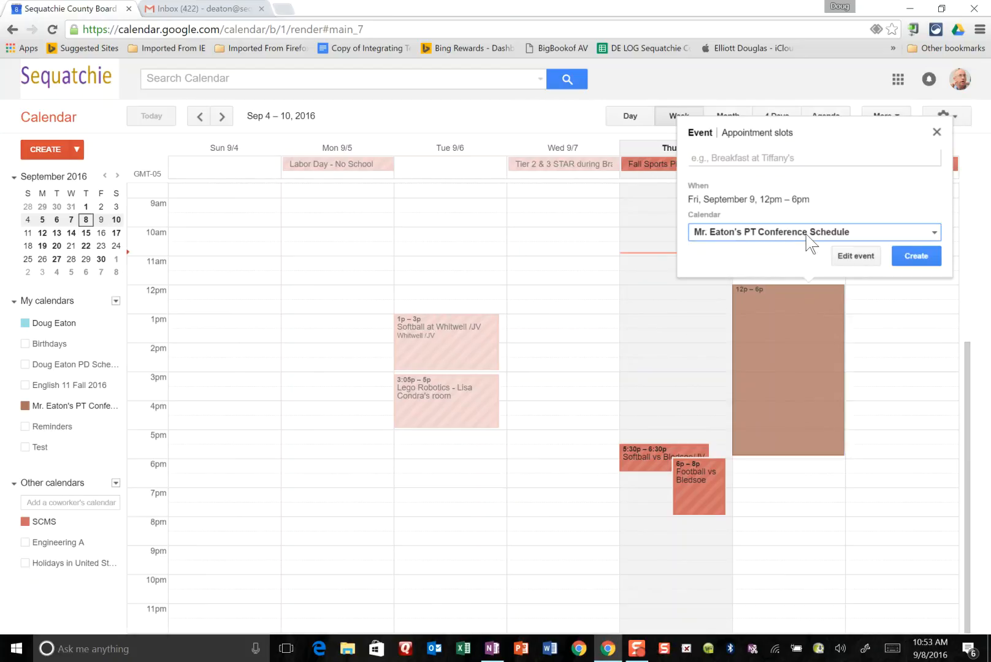
{"action": "left_click", "coordinate": [755, 135]}
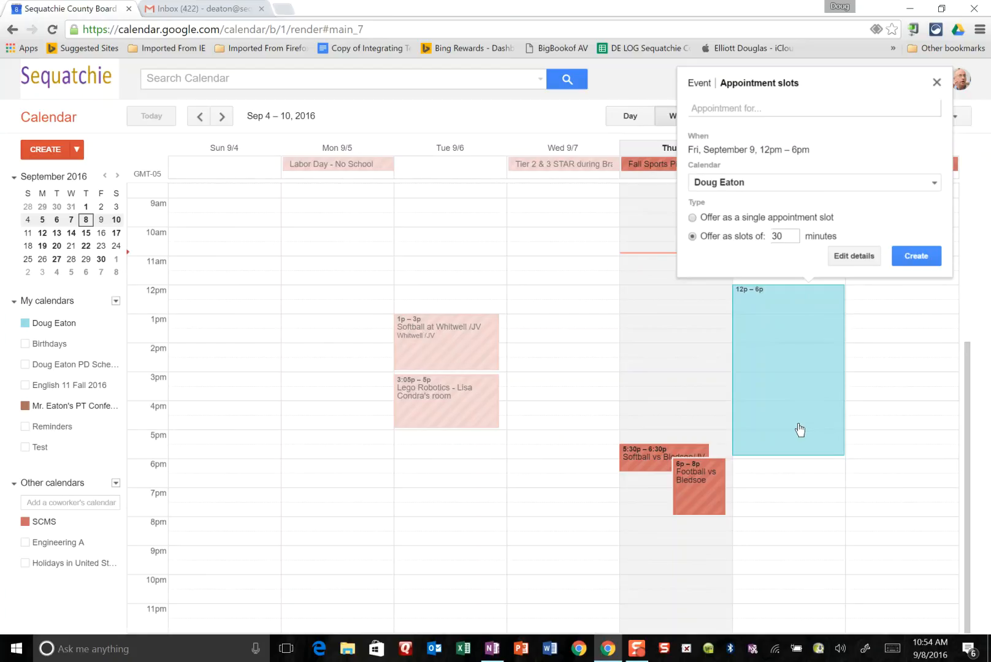
{"action": "left_click", "coordinate": [794, 184]}
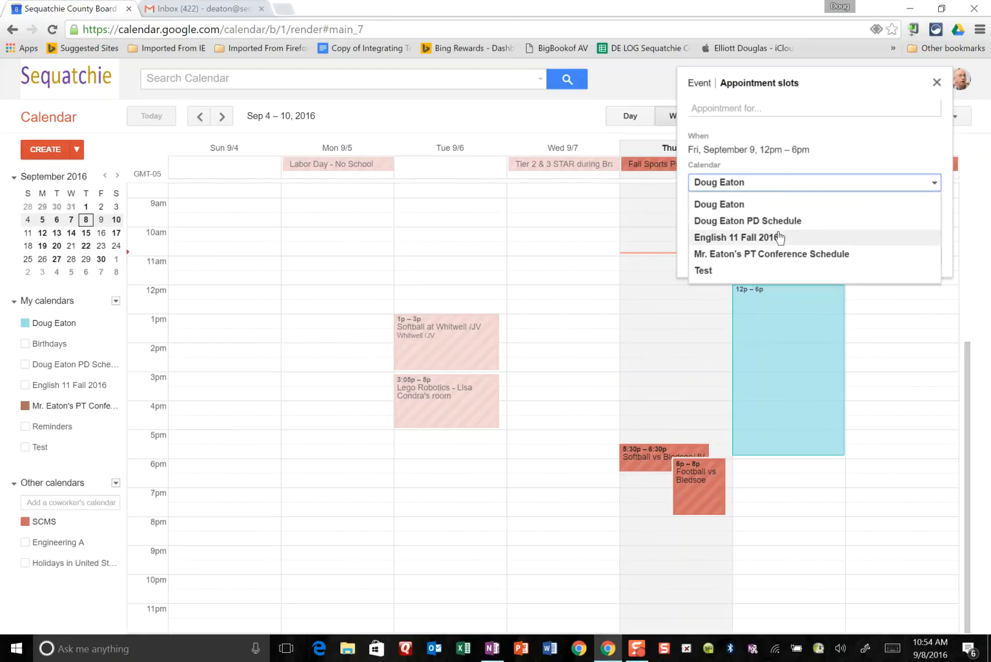
{"action": "left_click", "coordinate": [772, 256]}
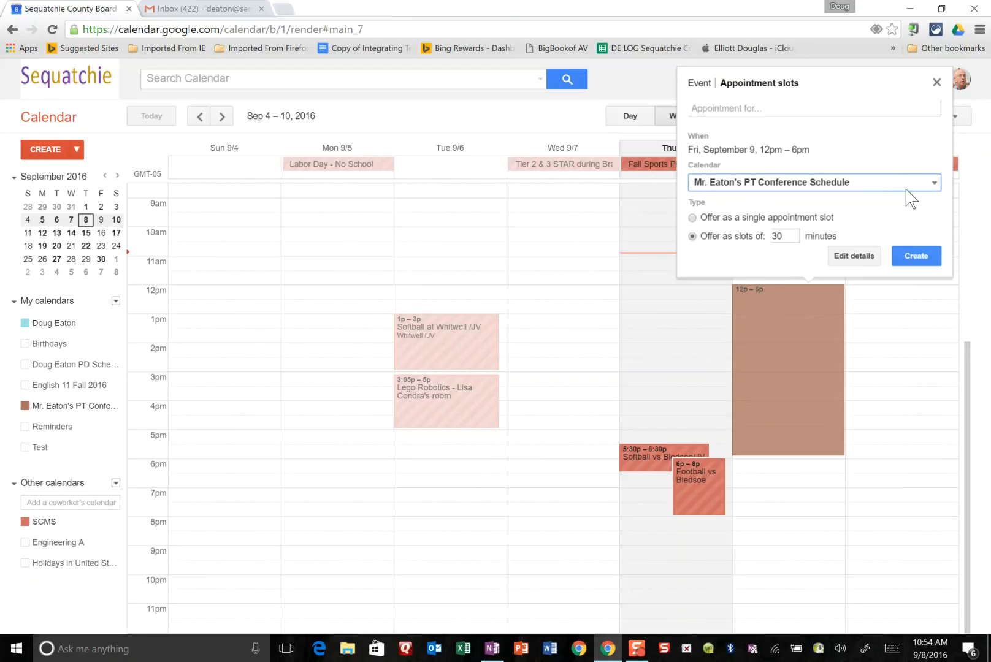
Set the appointment slots to 15 minutes each and enter My Classroom as the location in the detailed settings
{"action": "left_click", "coordinate": [776, 236]}
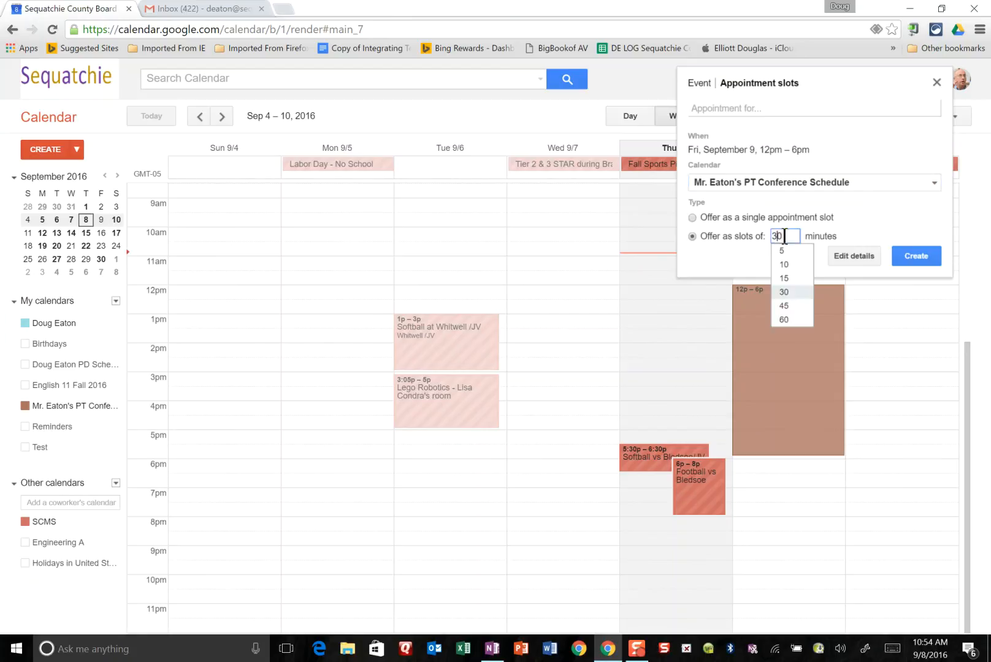
{"action": "left_click", "coordinate": [792, 278]}
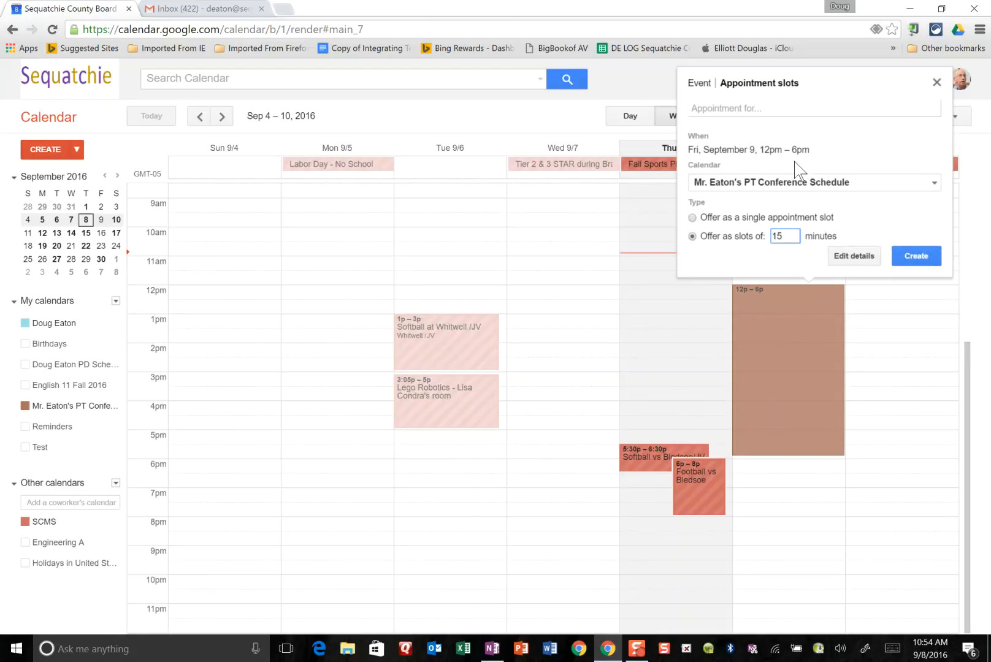
{"action": "left_click", "coordinate": [858, 260]}
{"action": "left_click", "coordinate": [156, 327]}
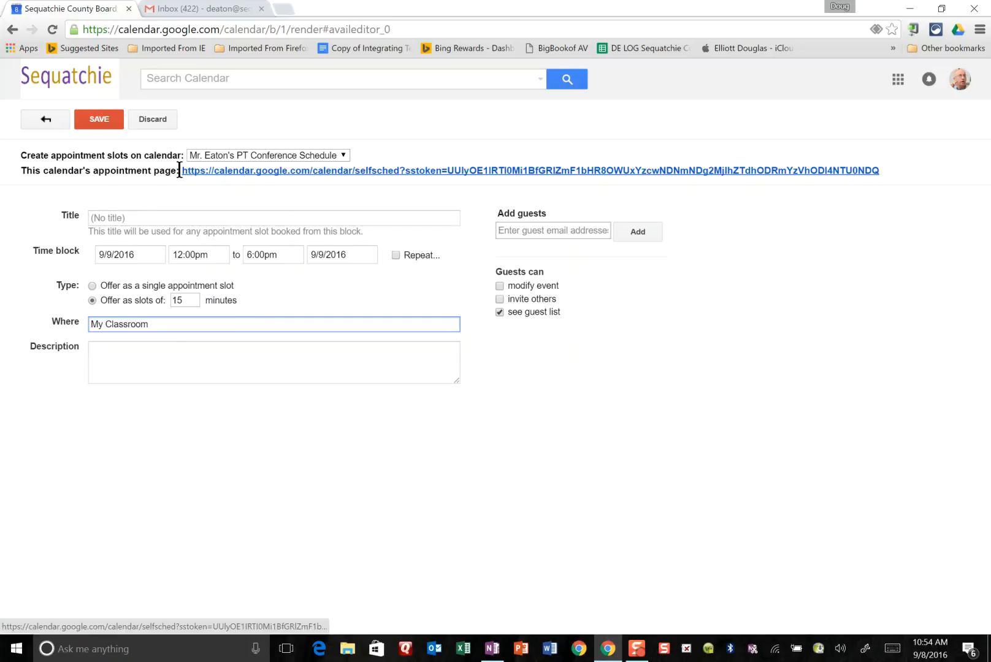
Copy the link address of the calendar's appointment page and save the appointment slots
{"action": "left_click_drag", "start_coordinate": [184, 171], "coordinate": [373, 174]}
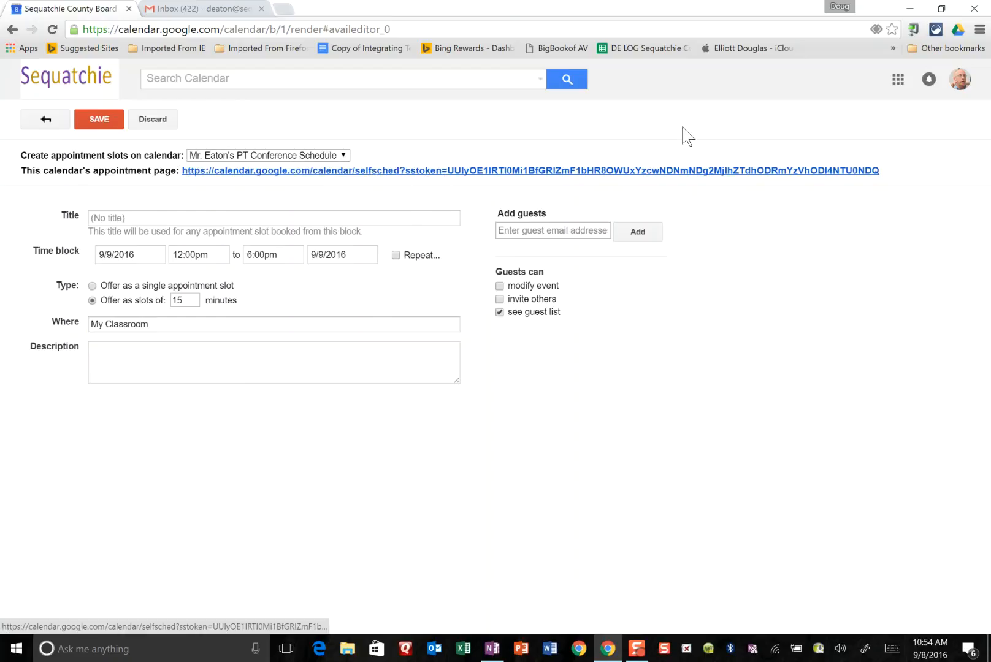
{"action": "left_click_drag", "start_coordinate": [883, 172], "coordinate": [192, 180]}
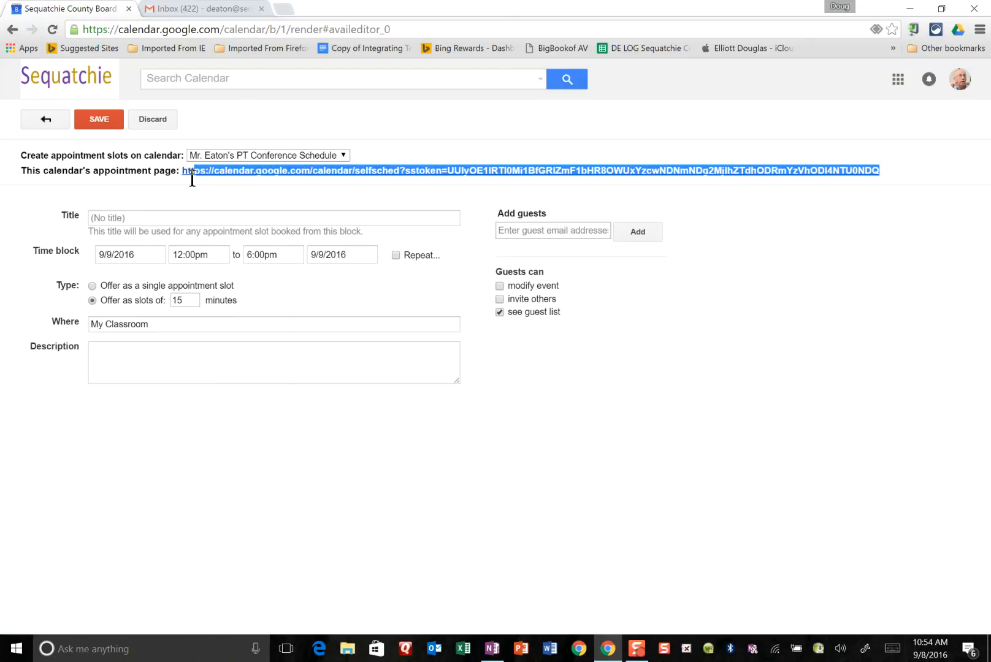
{"action": "right_click", "coordinate": [270, 174]}
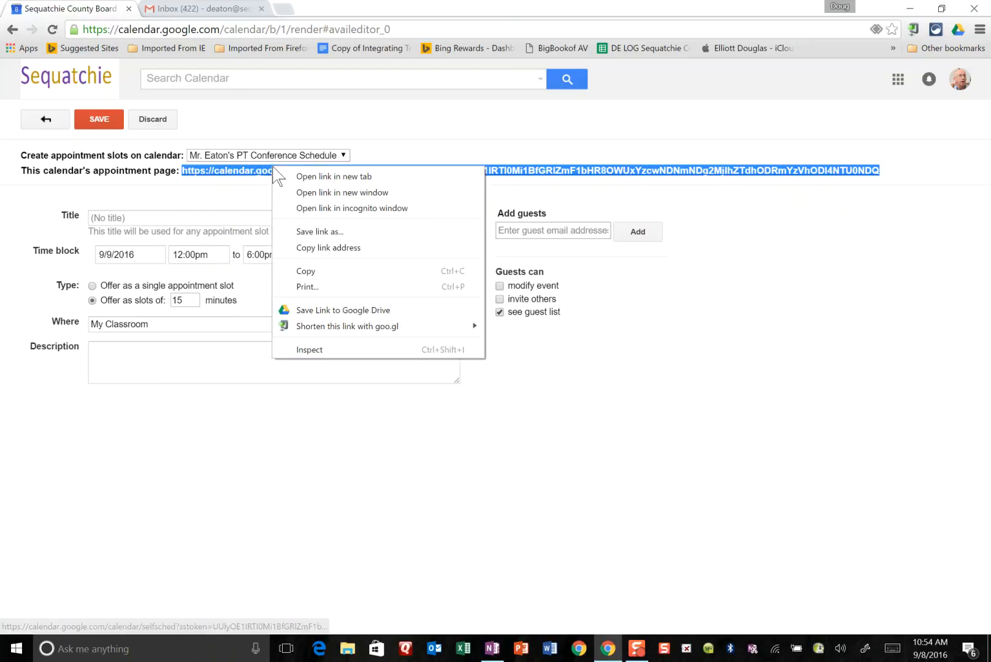
{"action": "left_click", "coordinate": [319, 247]}
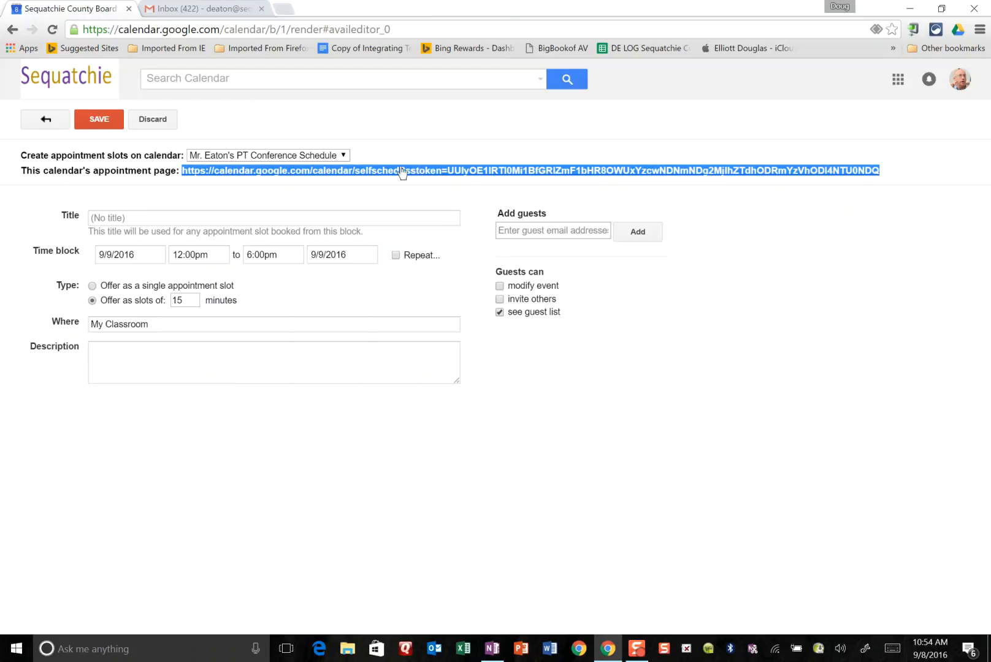
{"action": "left_click", "coordinate": [101, 120]}
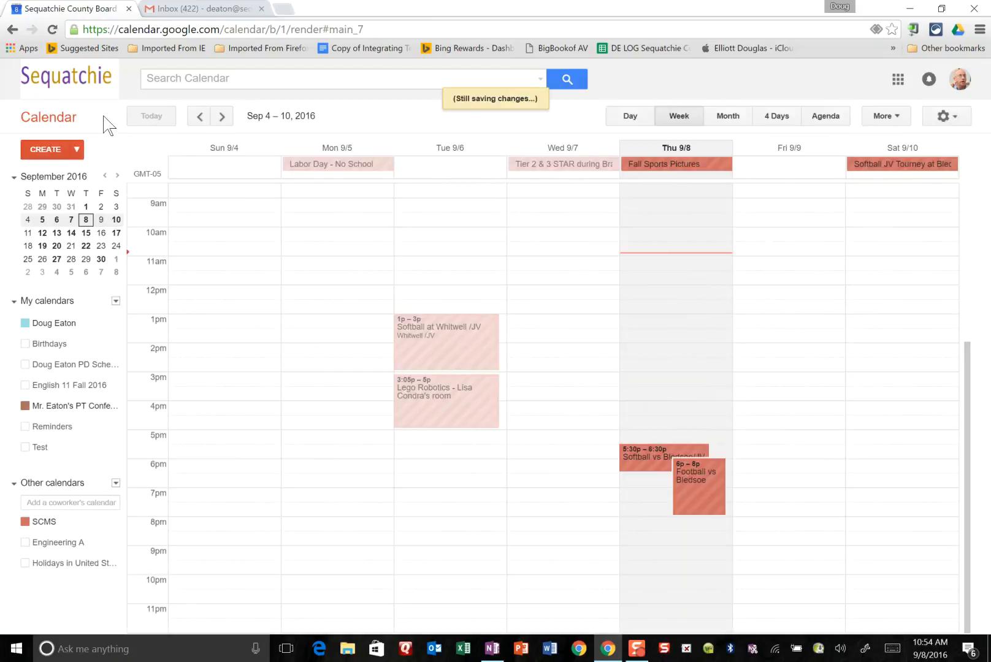
{"action": "key", "text": "shift+F9"}
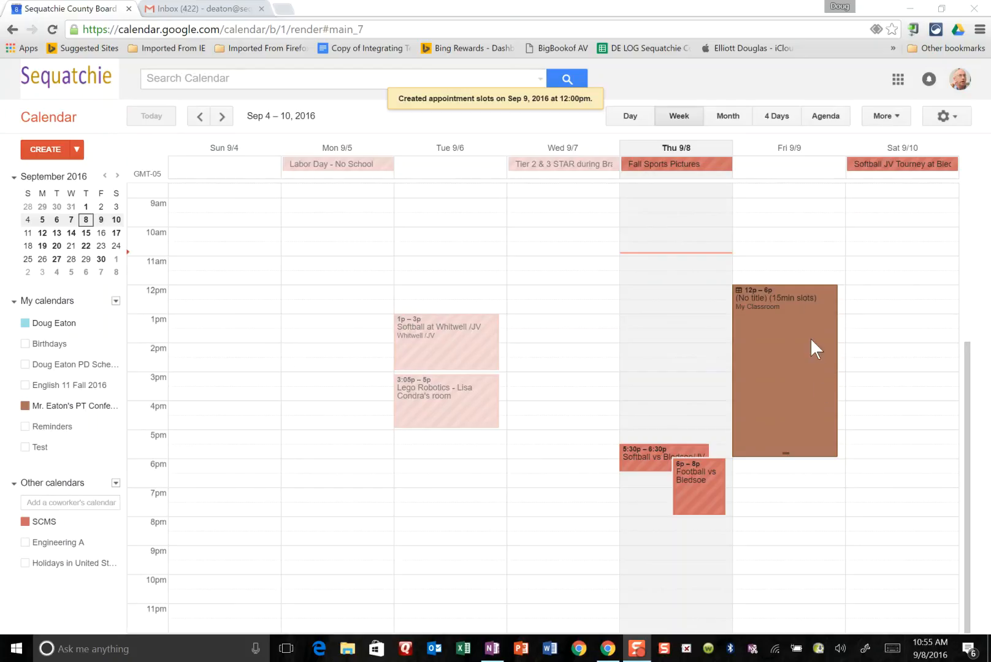
Switch to the Gmail draft to parents and link "Click here to set an appointment." to the copied appointment page address
{"action": "left_click", "coordinate": [209, 11]}
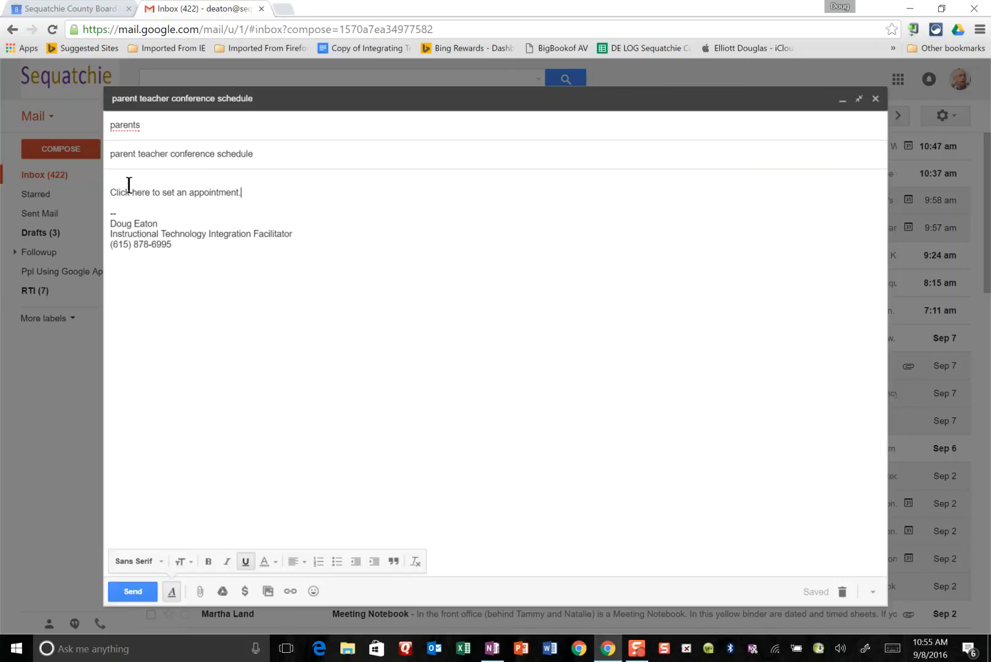
{"action": "left_click", "coordinate": [152, 127]}
{"action": "left_click_drag", "start_coordinate": [240, 192], "coordinate": [105, 195]}
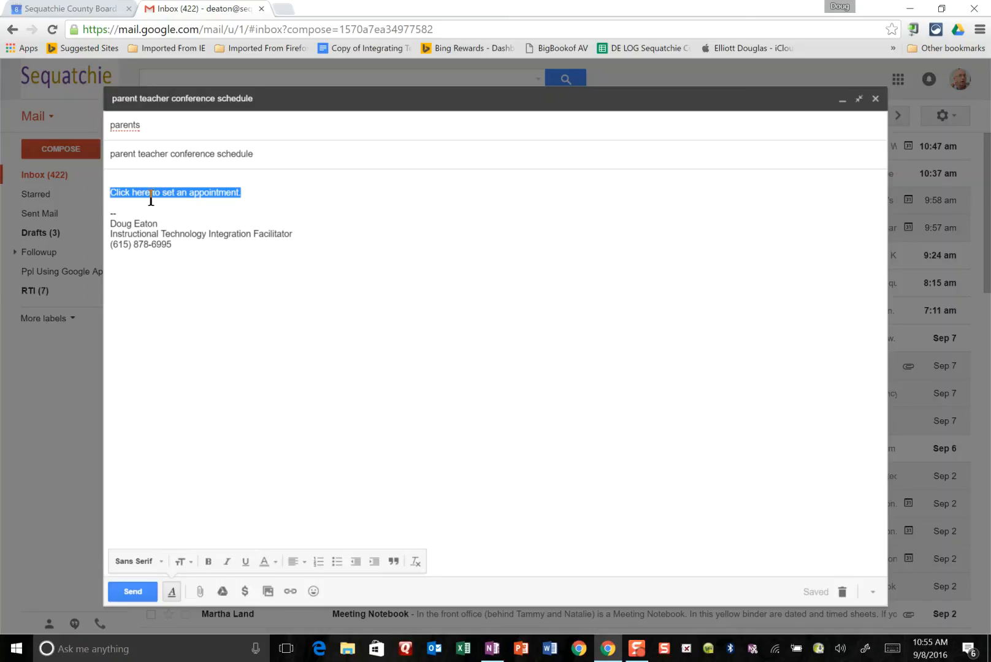
{"action": "left_click", "coordinate": [288, 596]}
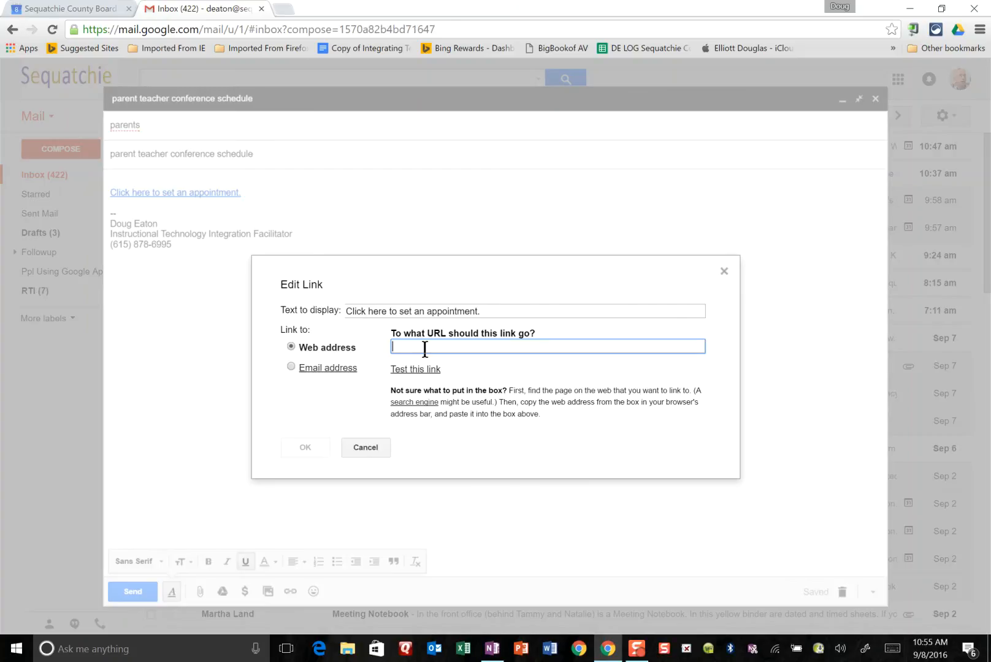
{"action": "key", "text": "ctrl+v"}
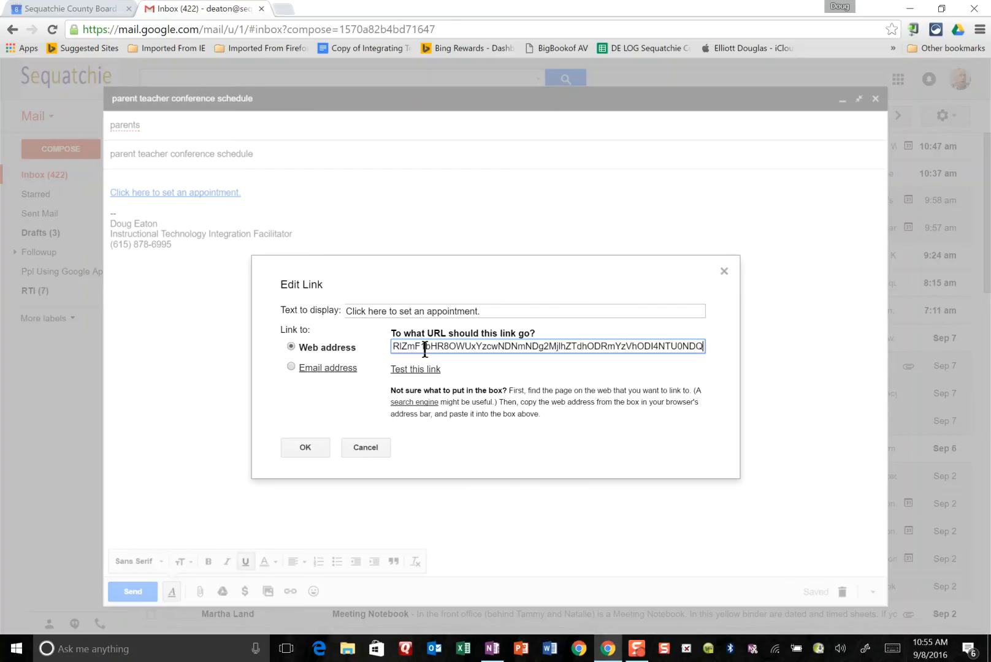
{"action": "left_click", "coordinate": [311, 452]}
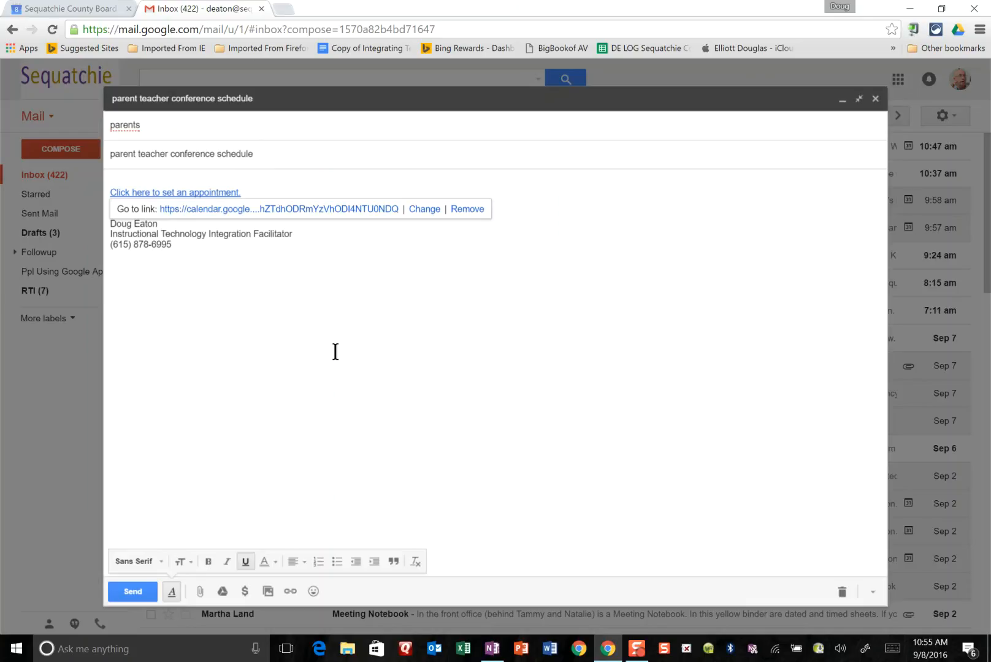
Open the appointment page through the draft's link and review the sign-up instructions and Friday's slots
{"action": "left_click", "coordinate": [196, 192]}
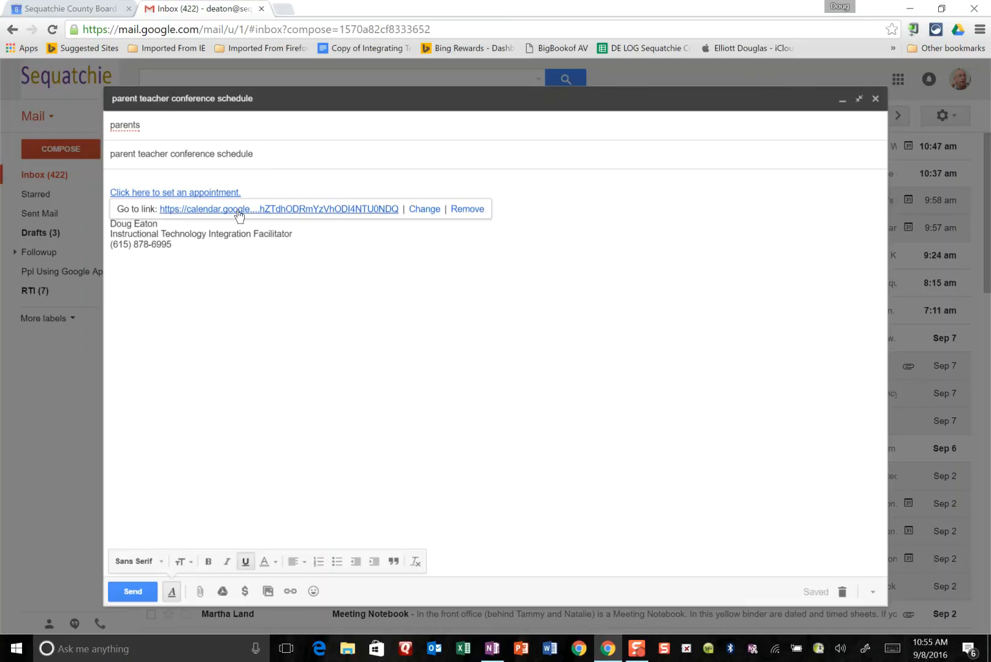
{"action": "left_click", "coordinate": [238, 213]}
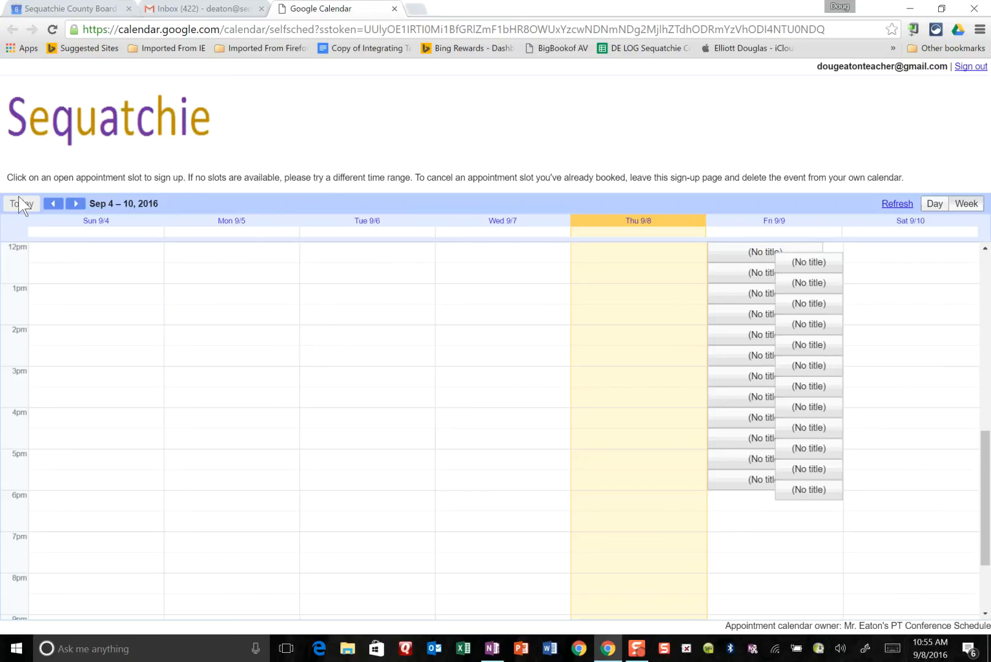
{"action": "left_click_drag", "start_coordinate": [8, 177], "coordinate": [771, 226]}
{"action": "left_click", "coordinate": [887, 423]}
Book the Friday, September 9, 12:00pm–12:15pm slot, adding the student's name and "Dad" before the existing title text
{"action": "left_click", "coordinate": [756, 260]}
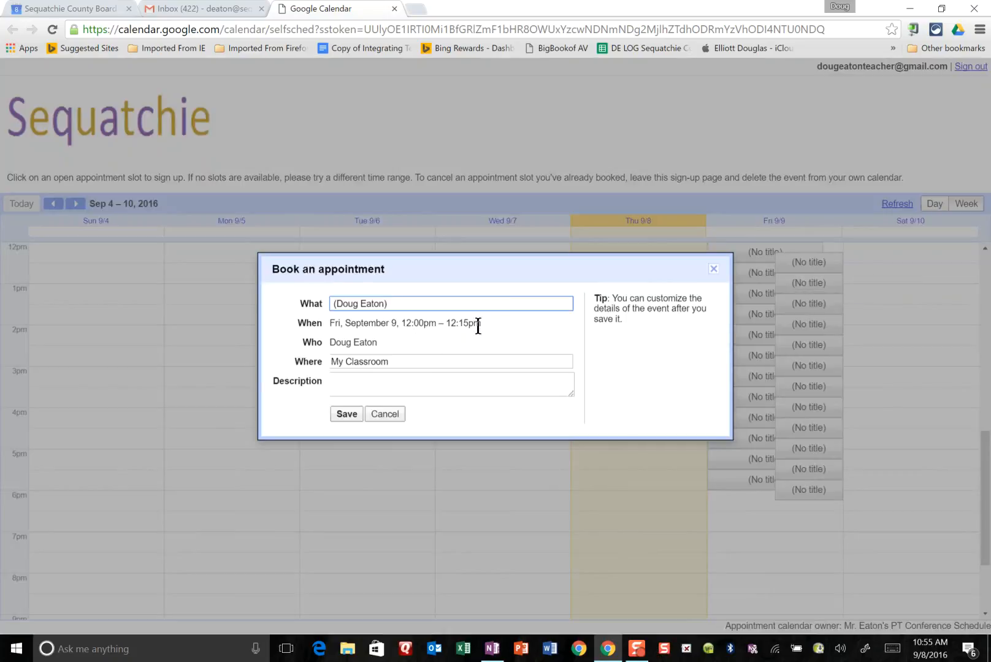
{"action": "left_click", "coordinate": [341, 385]}
{"action": "left_click", "coordinate": [333, 303]}
{"action": "type", "text": "John's DA"}
{"action": "key", "text": "BackSpace"}
{"action": "type", "text": "ad"}
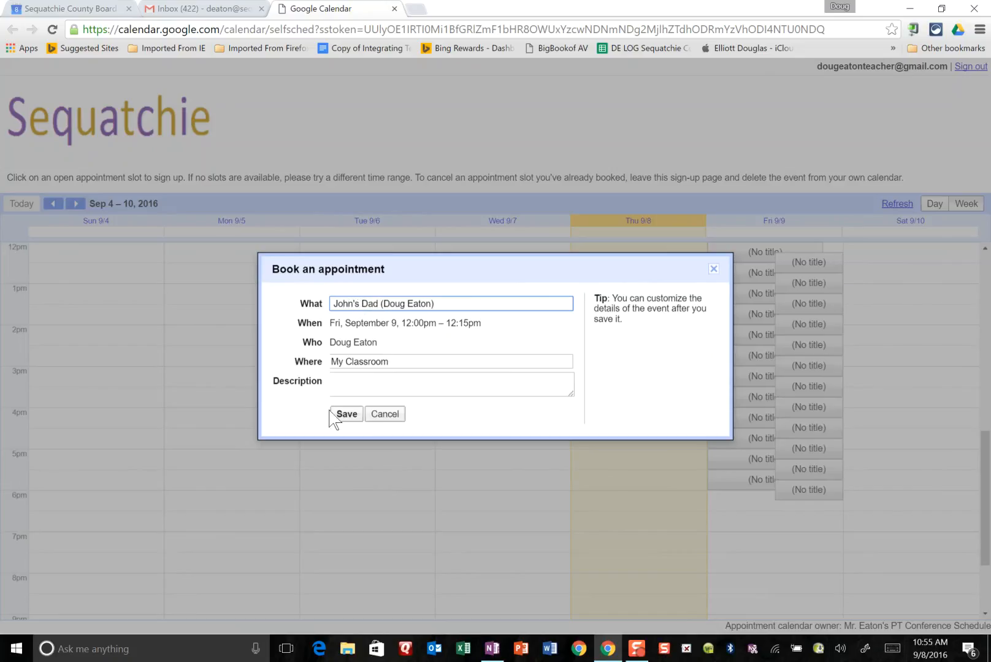
{"action": "left_click", "coordinate": [346, 416]}
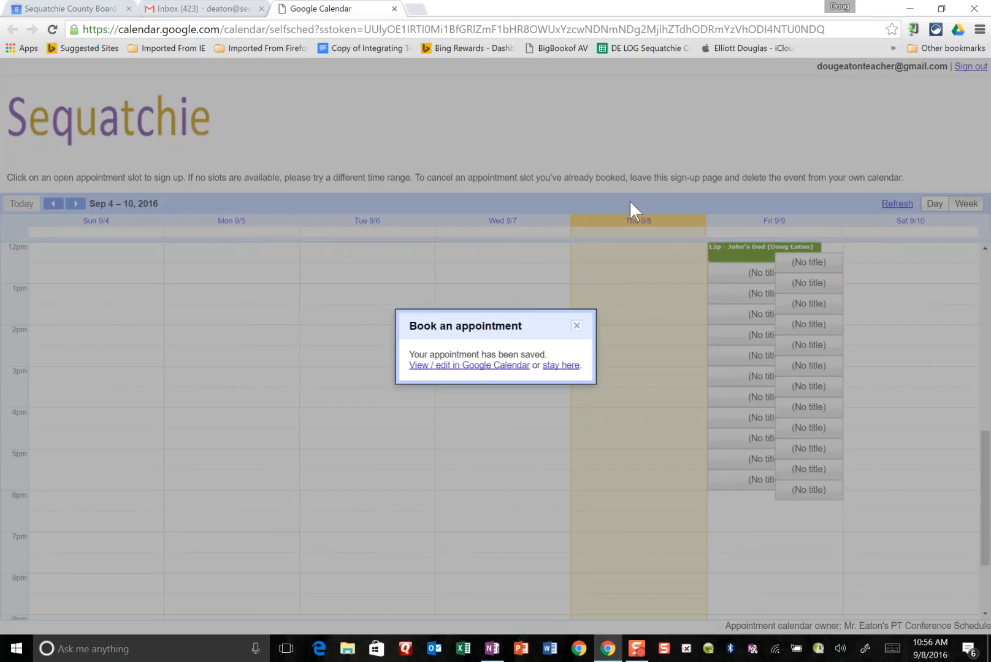
Return to Gmail, close the draft and open the newest event notification from the PT conference calendar
{"action": "left_click", "coordinate": [229, 11]}
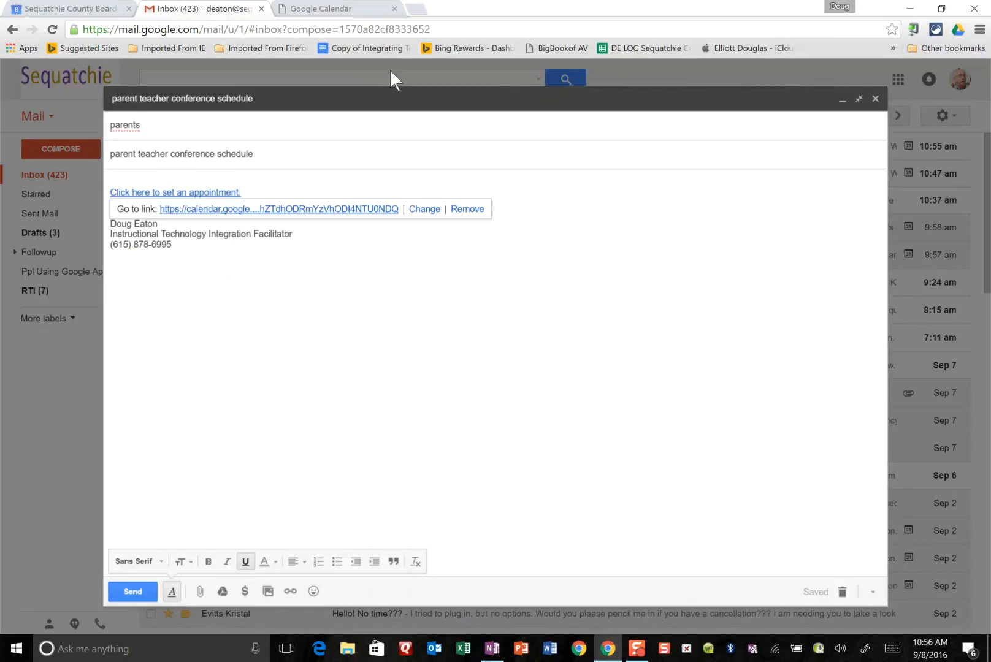
{"action": "left_click", "coordinate": [876, 99]}
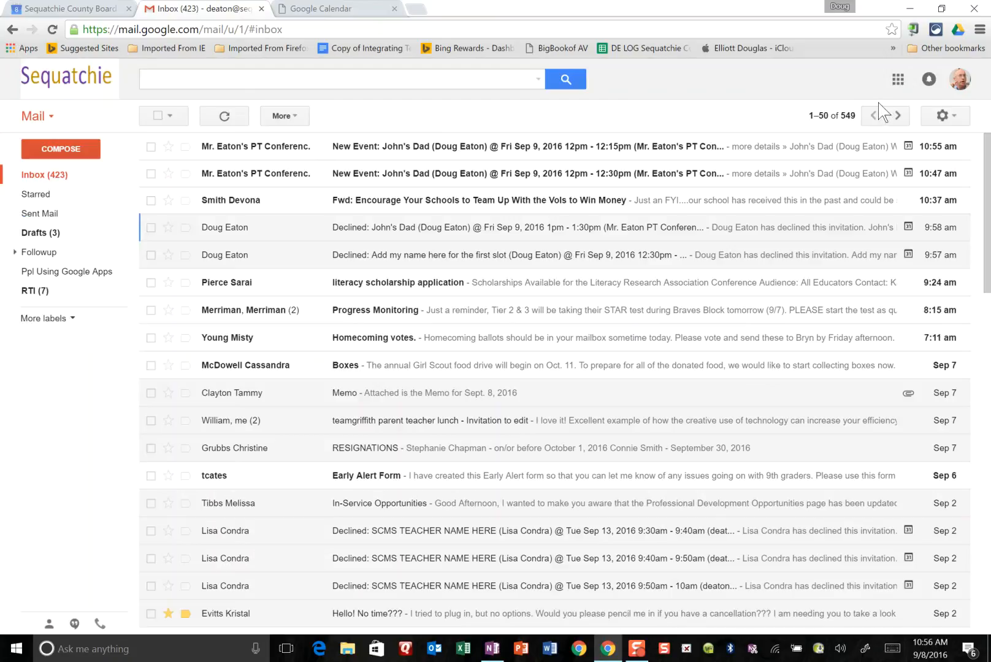
{"action": "left_click", "coordinate": [328, 158]}
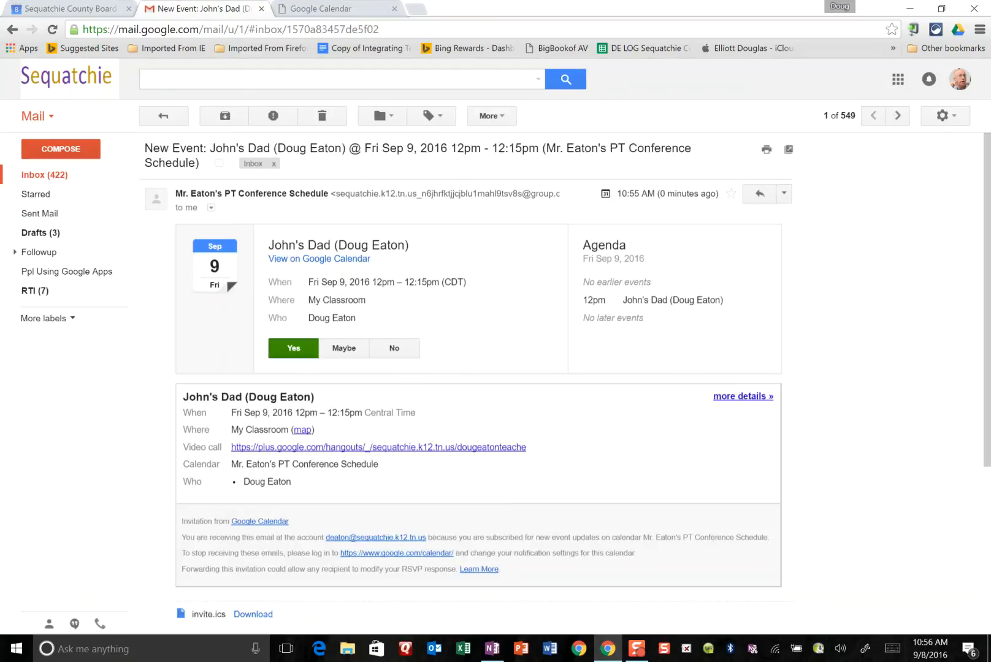
Switch back to the calendar's week view and reload it to check for the booked appointment
{"action": "left_click", "coordinate": [61, 10]}
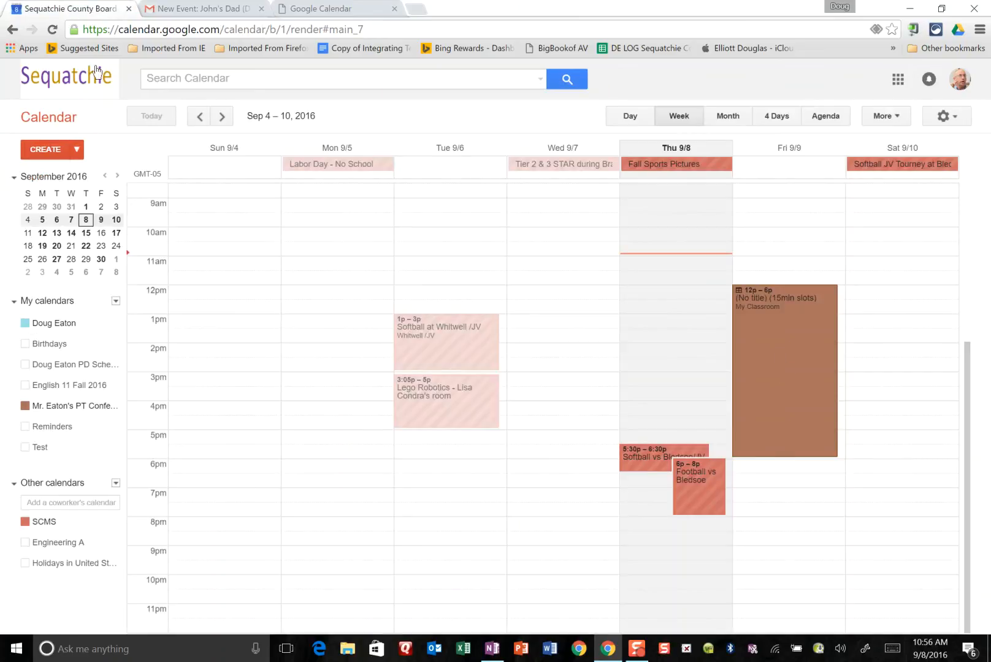
{"action": "left_click", "coordinate": [54, 29]}
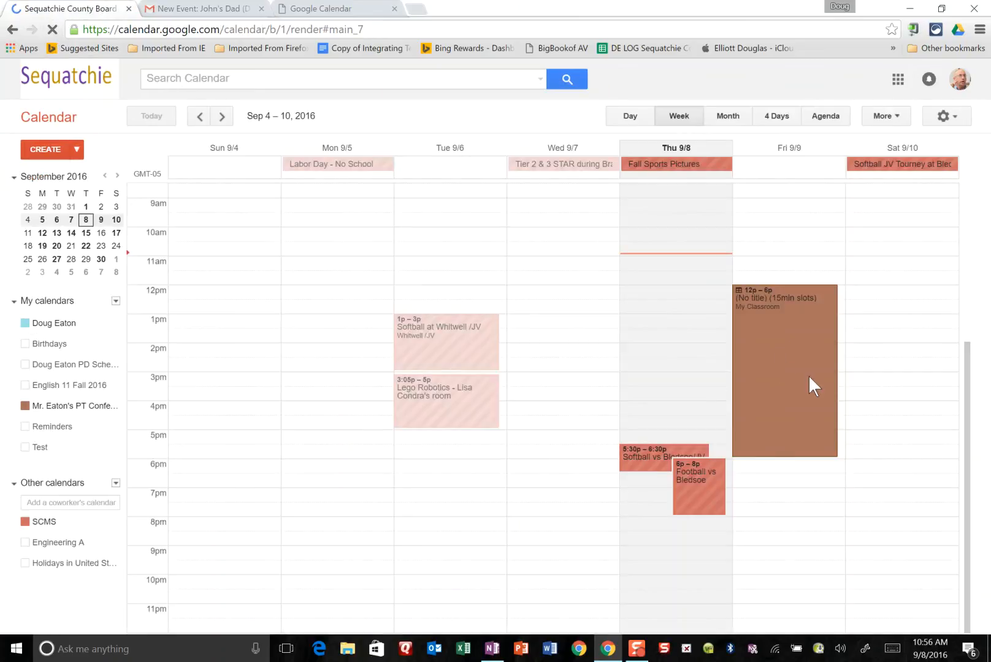